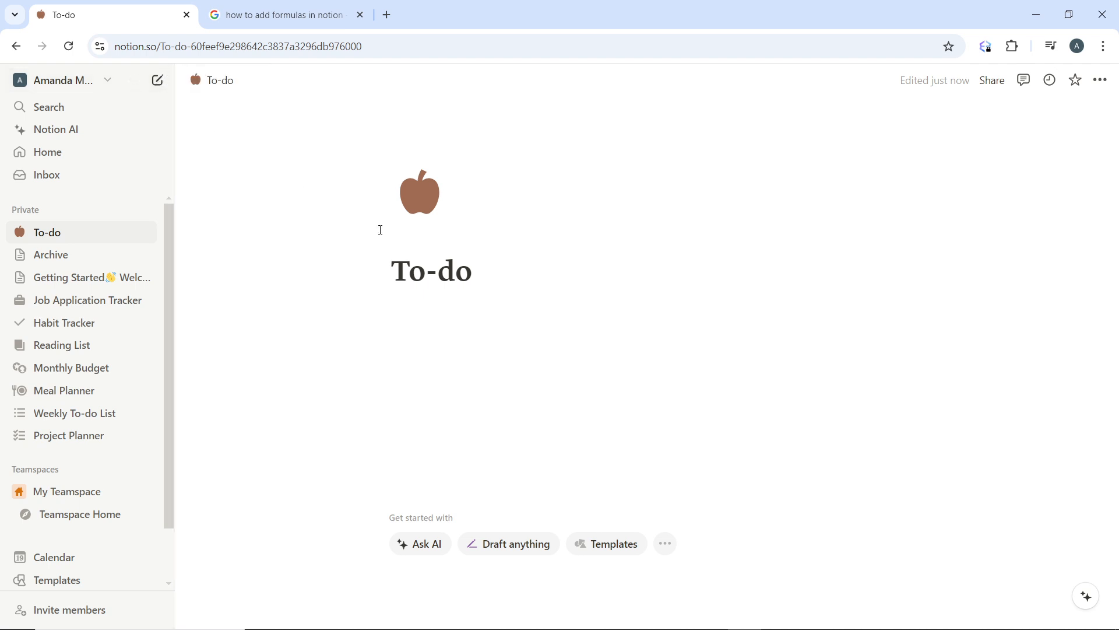
Step: Insert an inline database on the To-do page and add a Board view to it
click(439, 316)
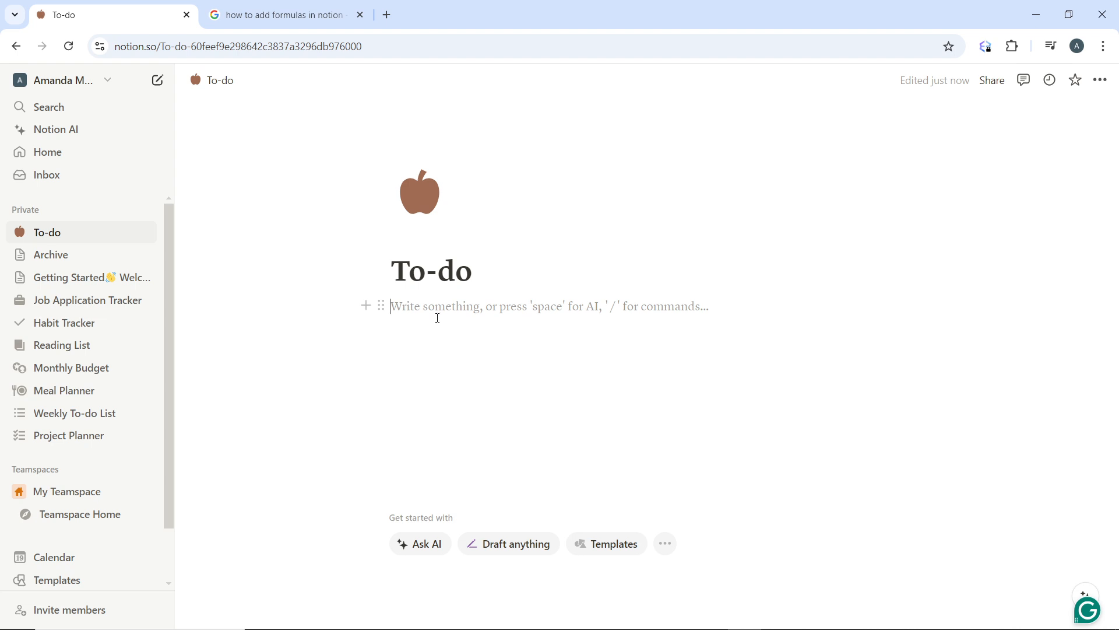
text(/)
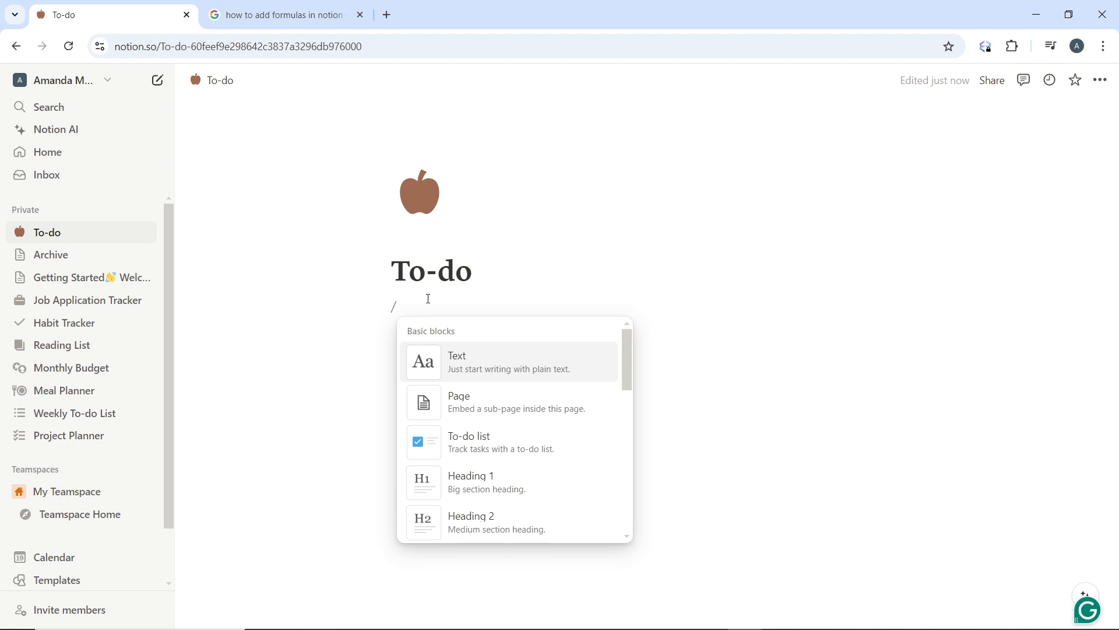
text(dat)
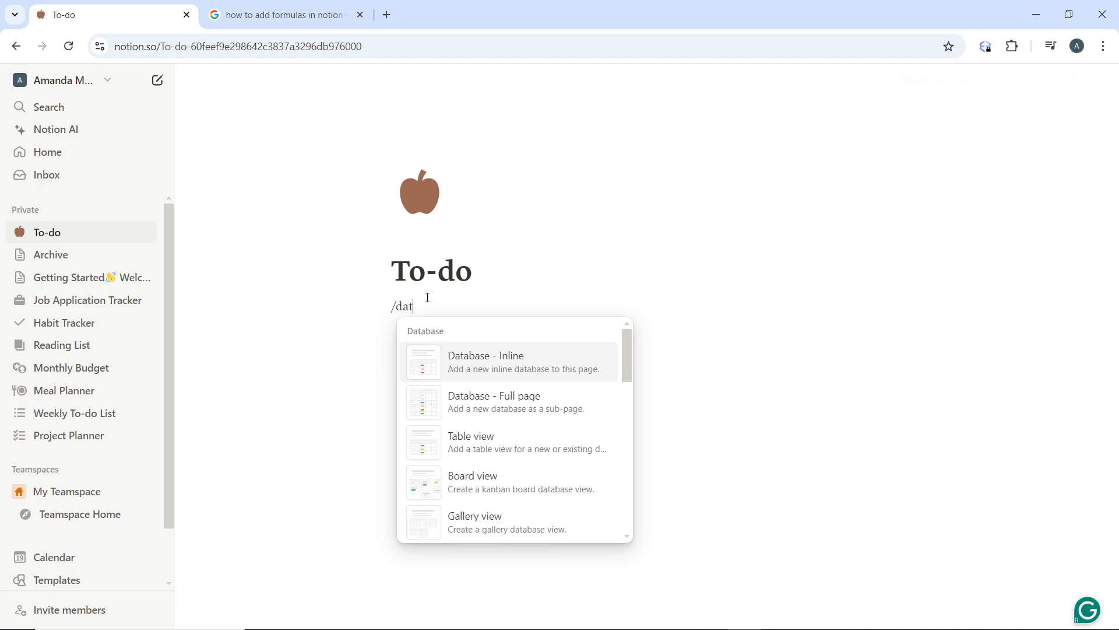
click(562, 369)
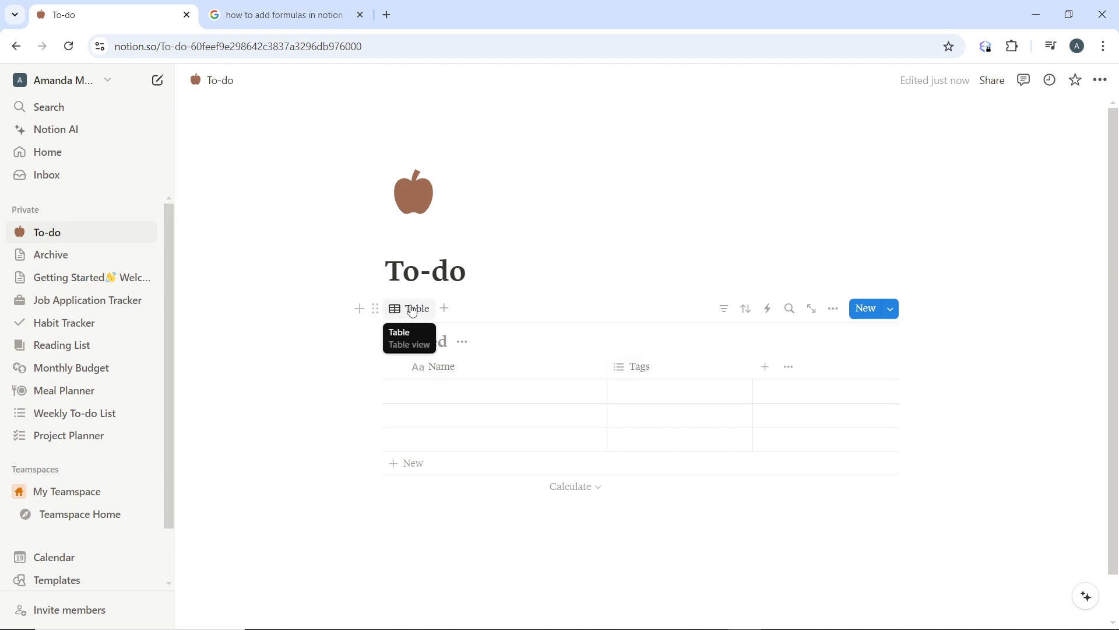
click(446, 313)
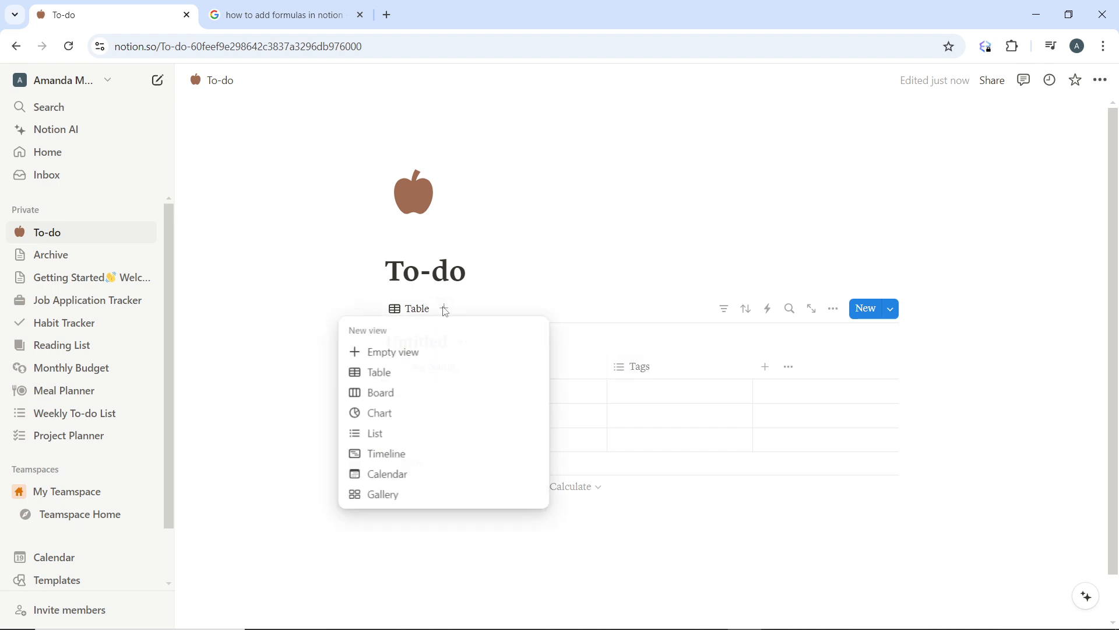
click(420, 396)
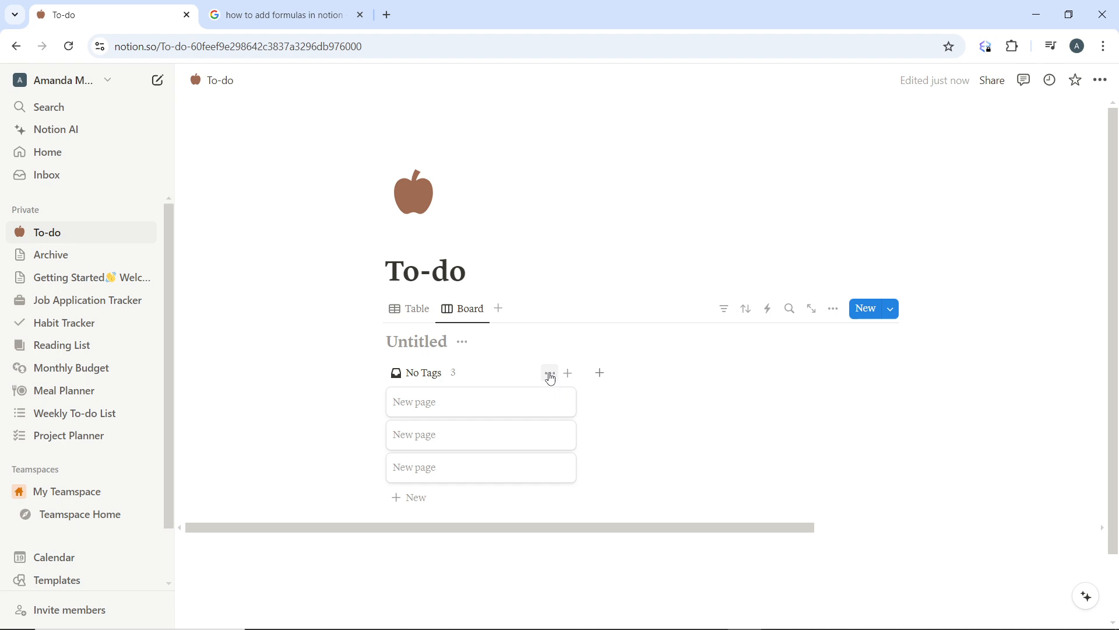
Step: Open the first board card in side peek and change its Tags property type to Select
click(542, 403)
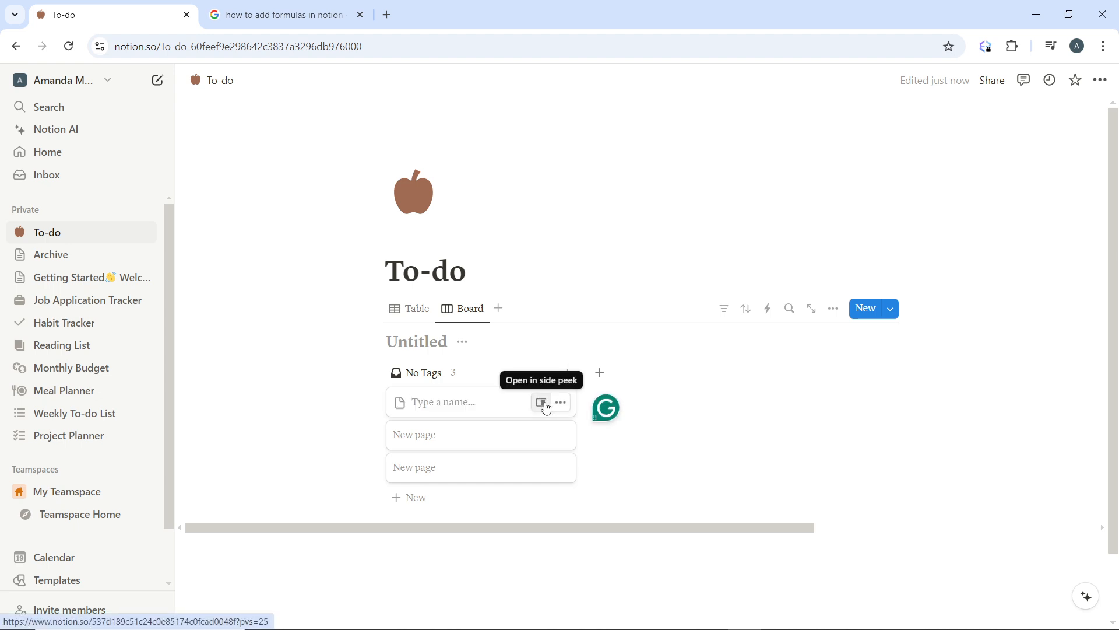
click(541, 403)
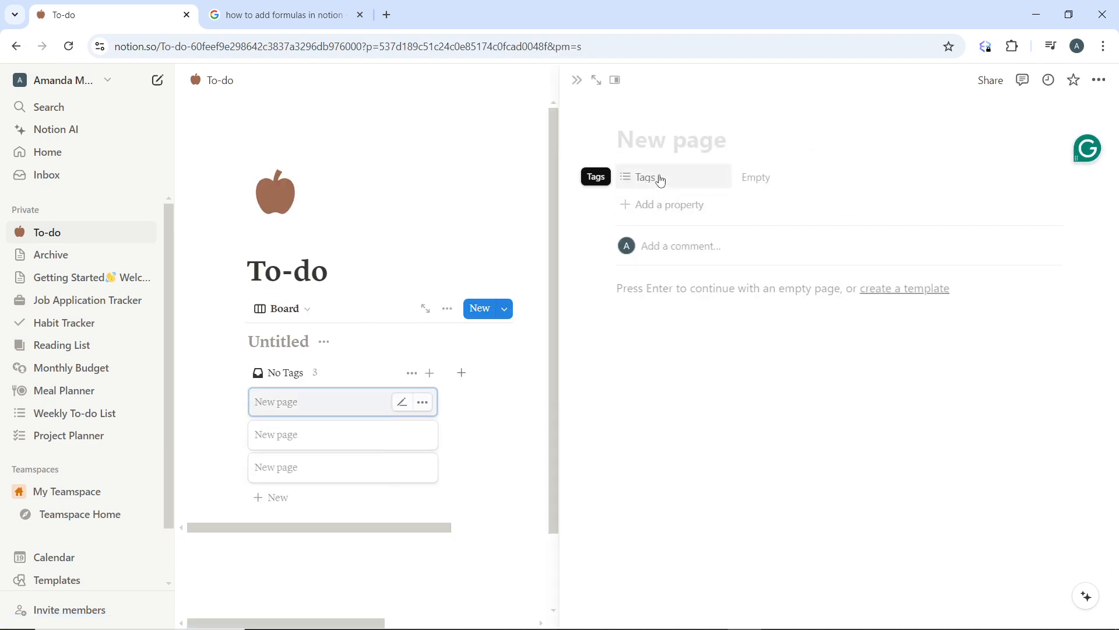
click(661, 178)
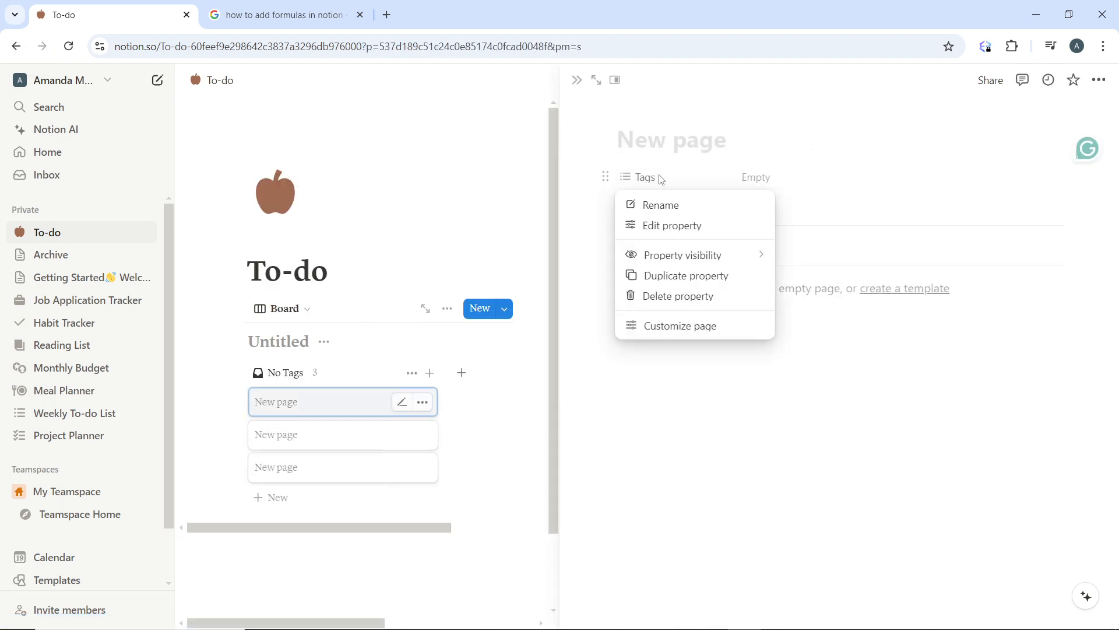
click(688, 231)
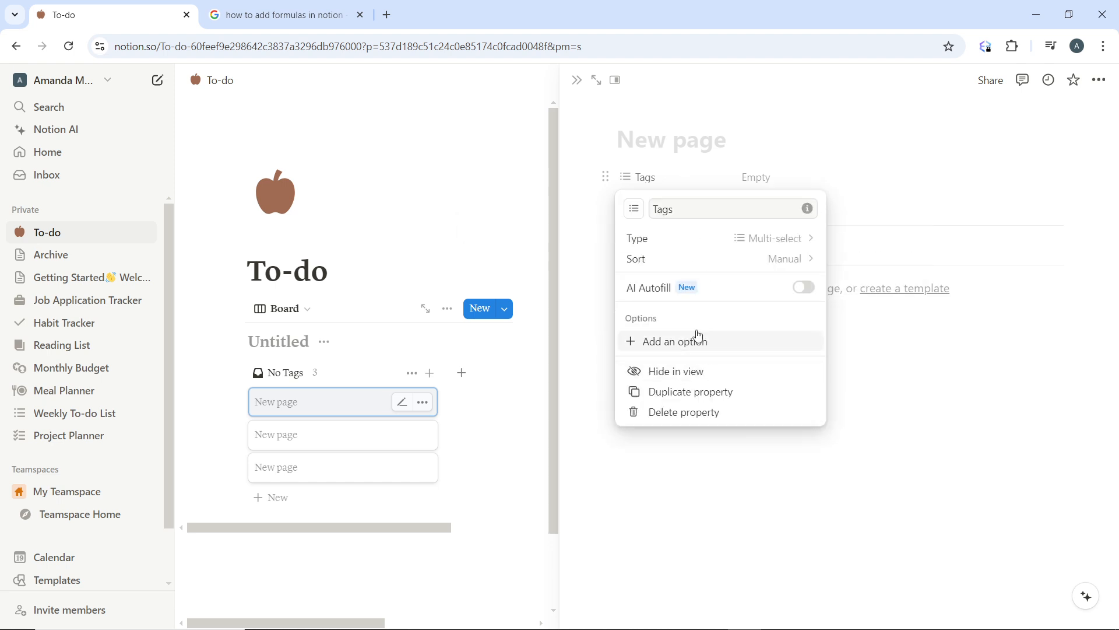
click(738, 241)
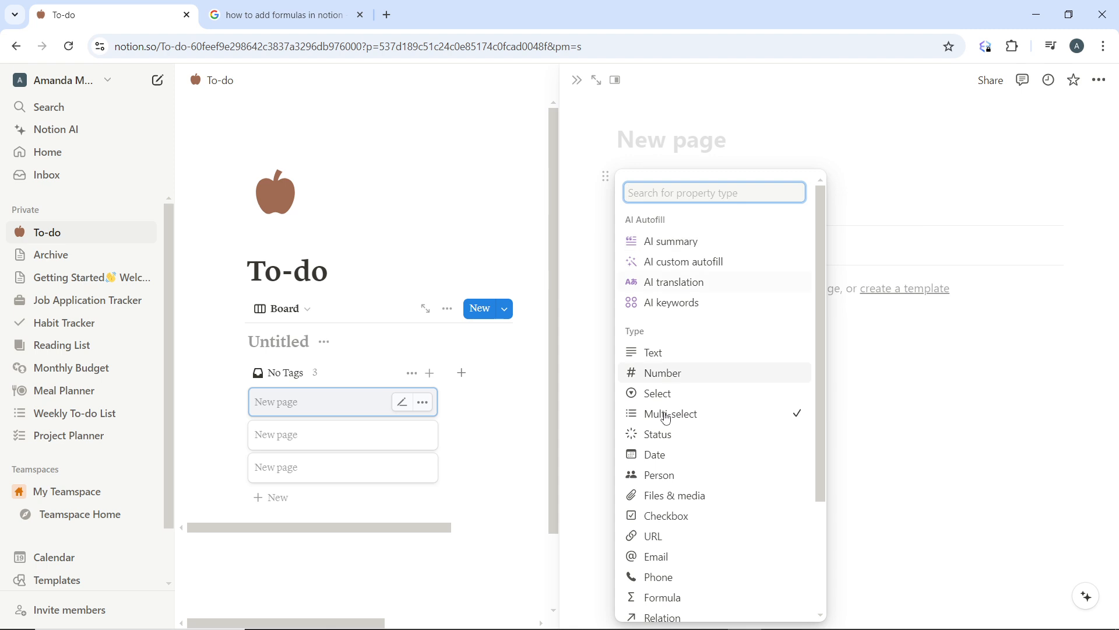
click(690, 393)
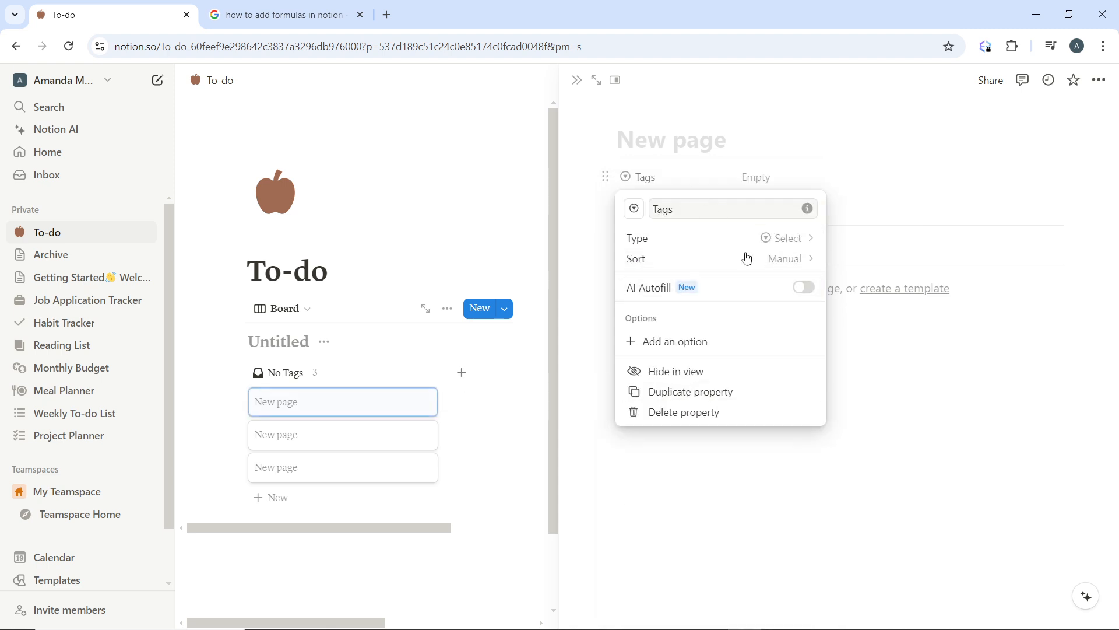
Step: Set the Tags property type back to Multi-select and close the card's side peek
click(770, 241)
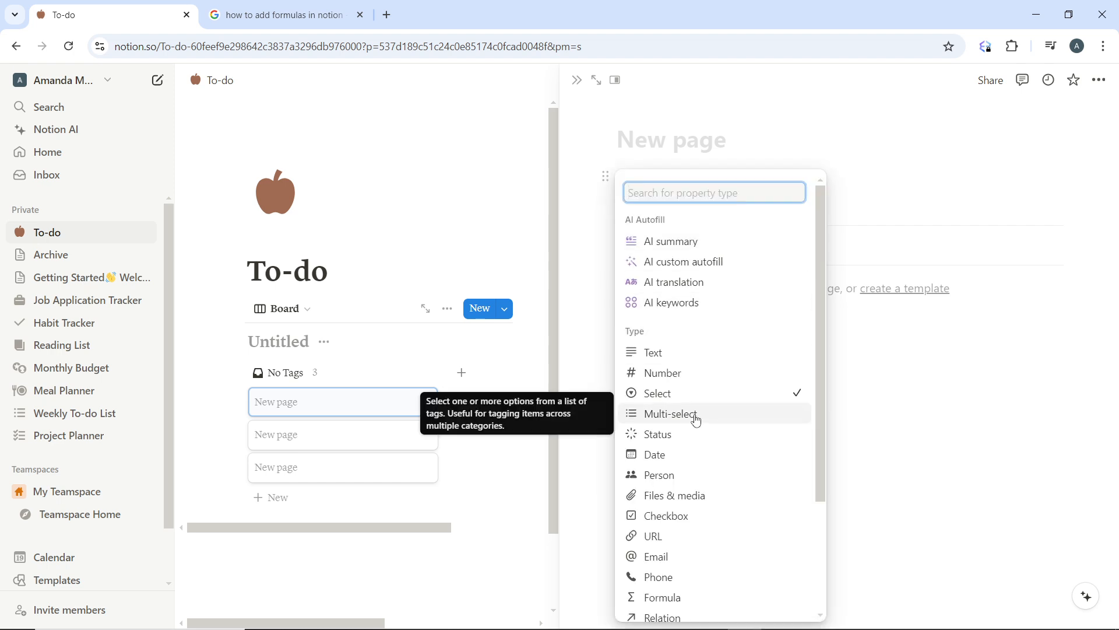
click(697, 419)
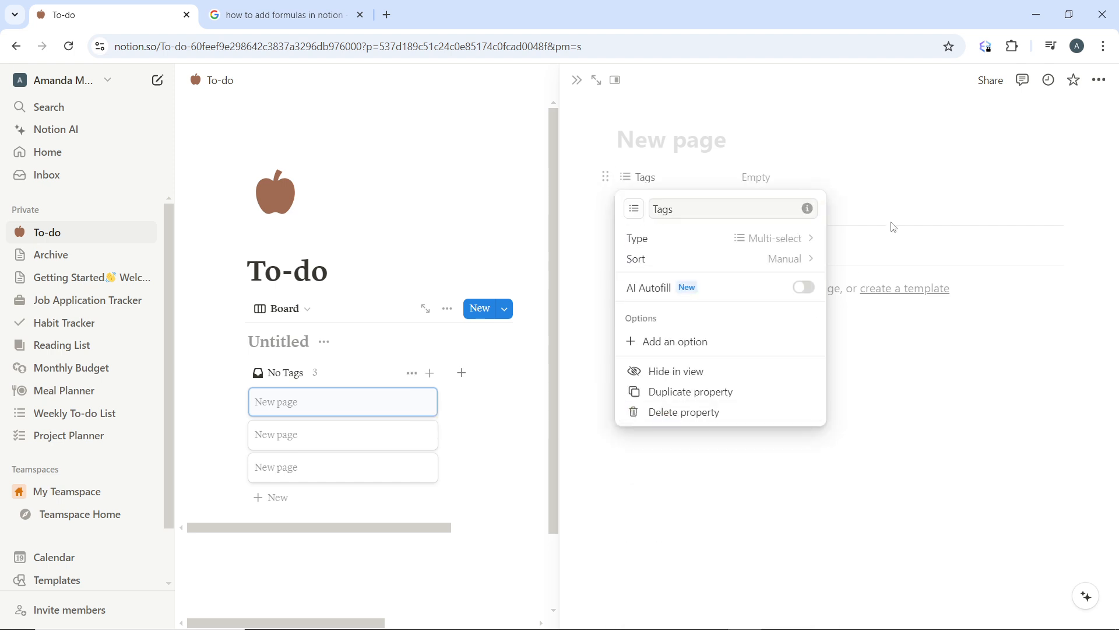
click(899, 170)
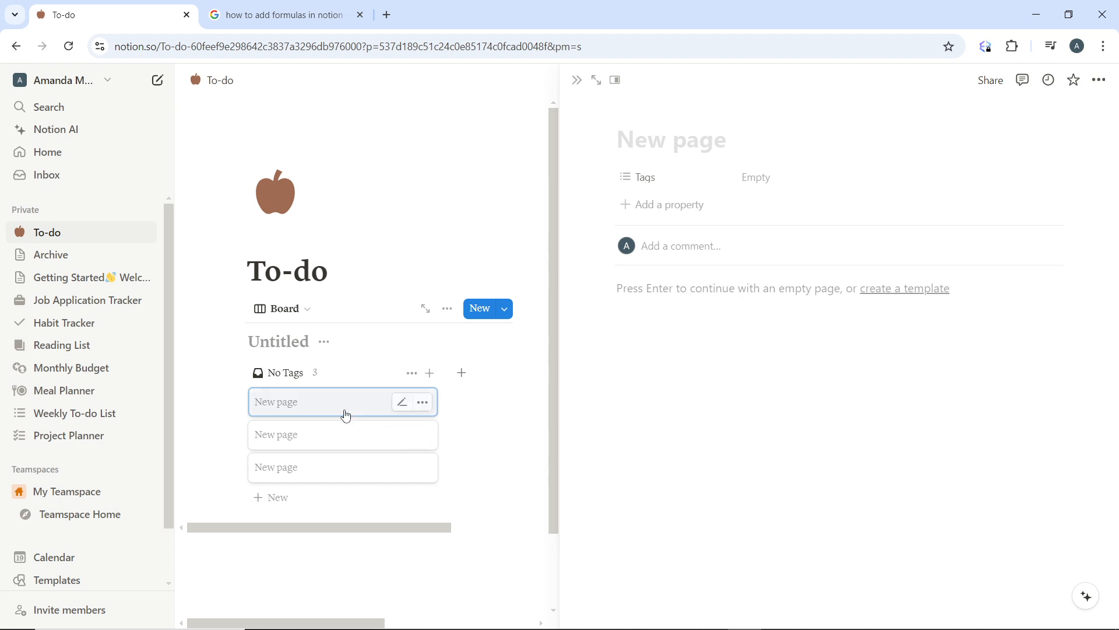
click(306, 338)
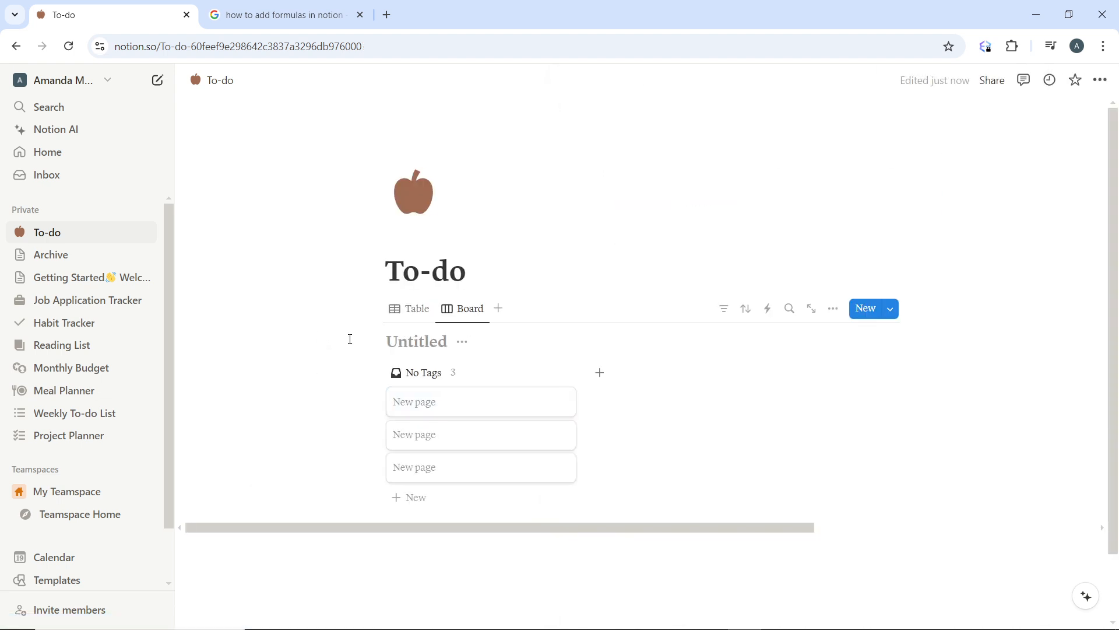
Step: Title the database "Edit" and add an empty card to the No Tags group
click(427, 335)
text(Edit)
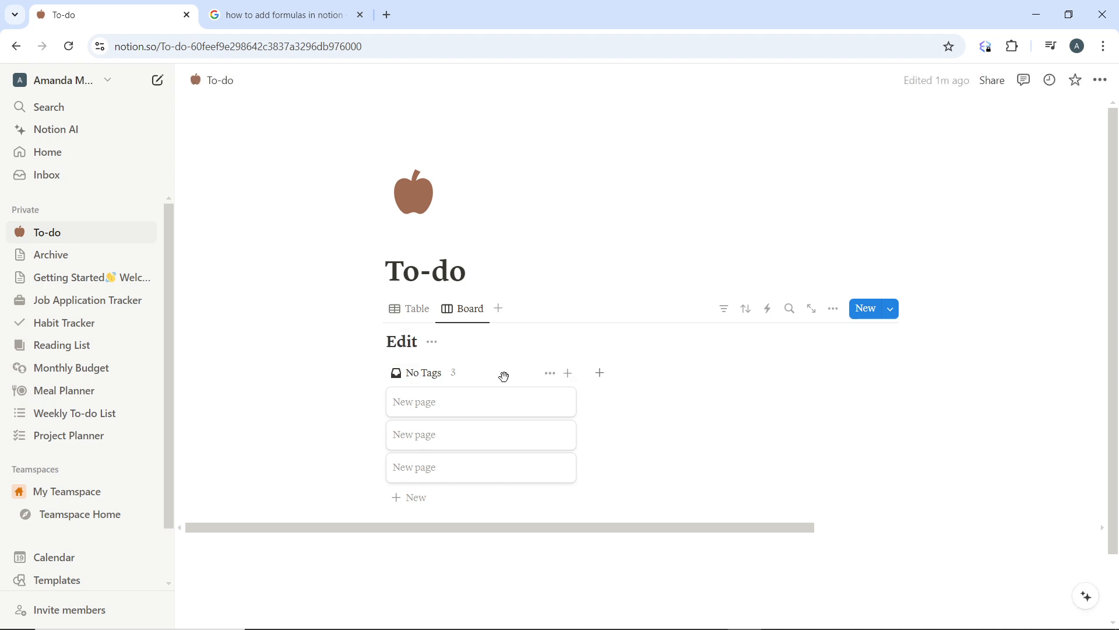
click(551, 374)
click(554, 382)
click(569, 374)
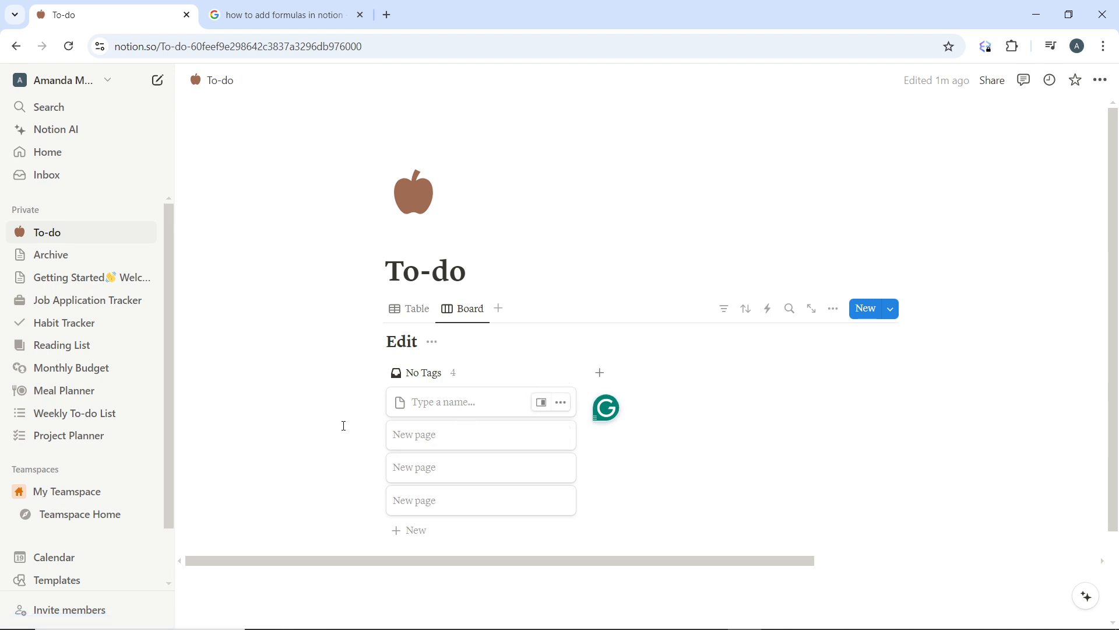
Step: From the second card in the No Tags group, change the Tags property type to Select and close the card
click(440, 434)
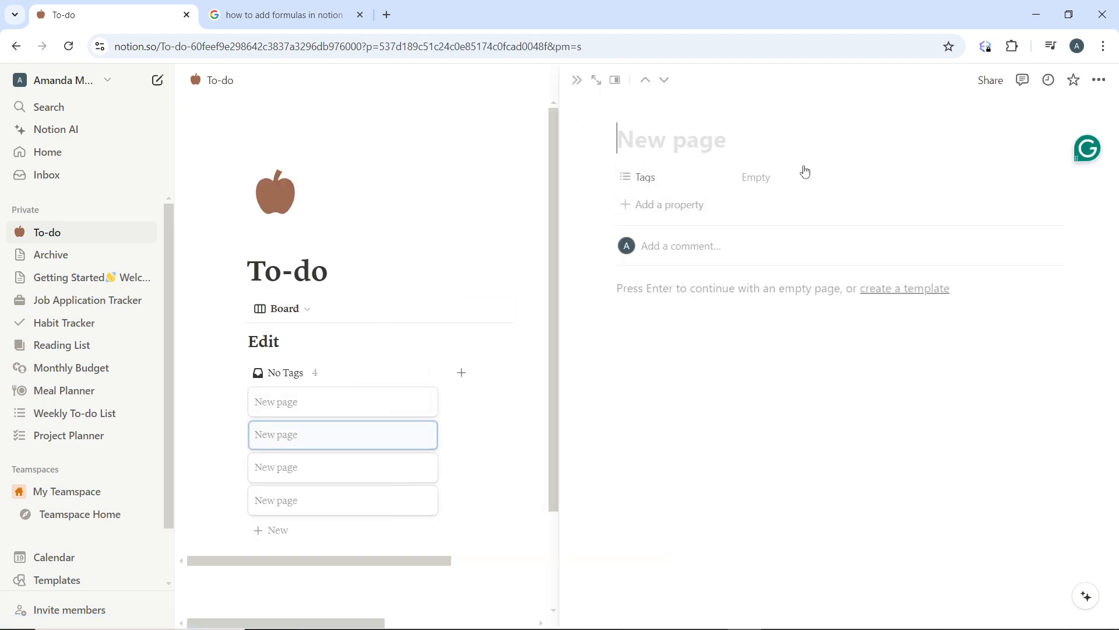
click(646, 178)
click(685, 227)
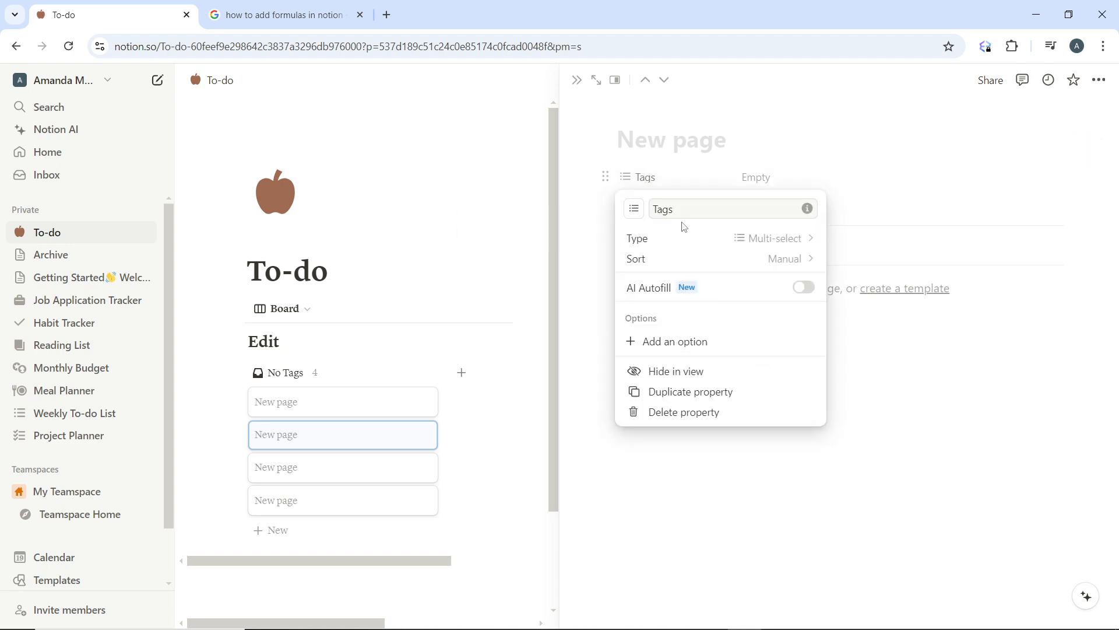
click(765, 246)
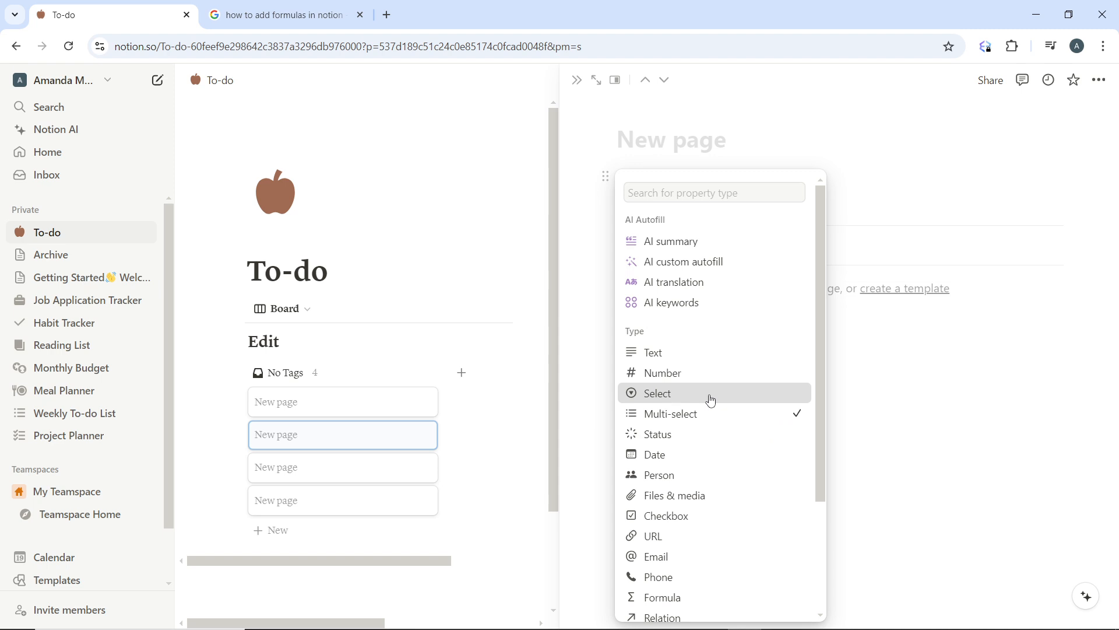
click(711, 401)
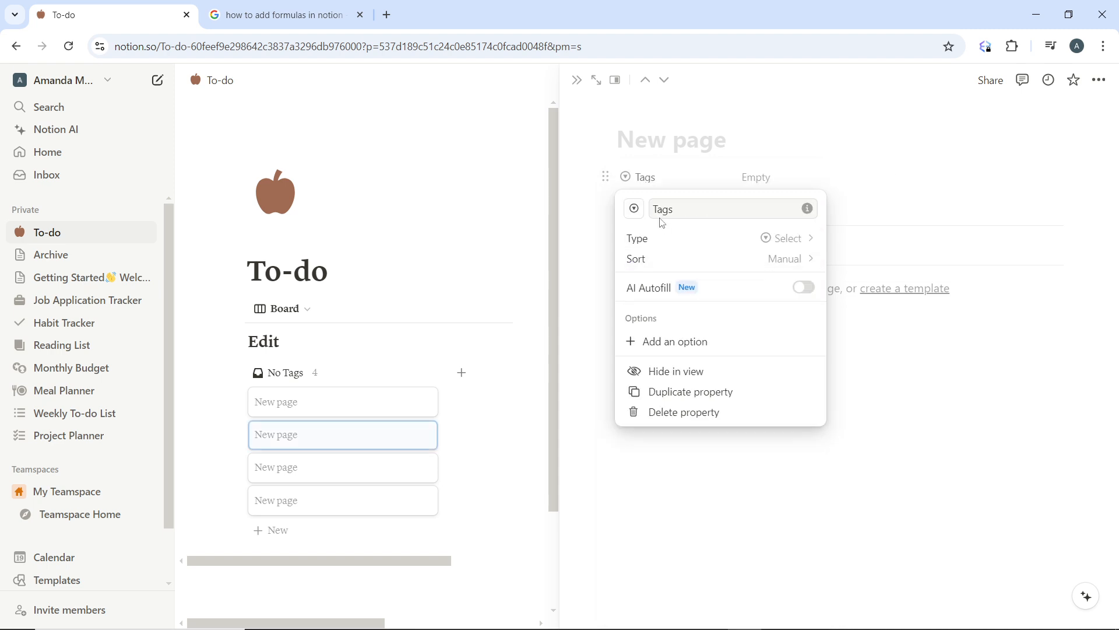
click(768, 238)
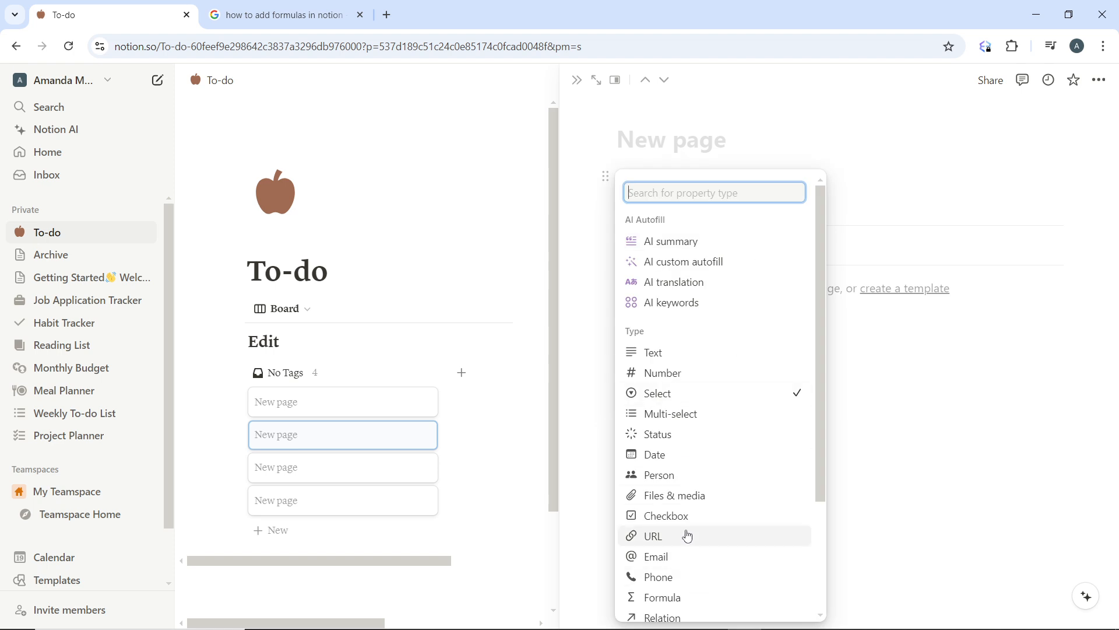
scroll(687, 532, down, 3)
scroll(687, 533, up, 3)
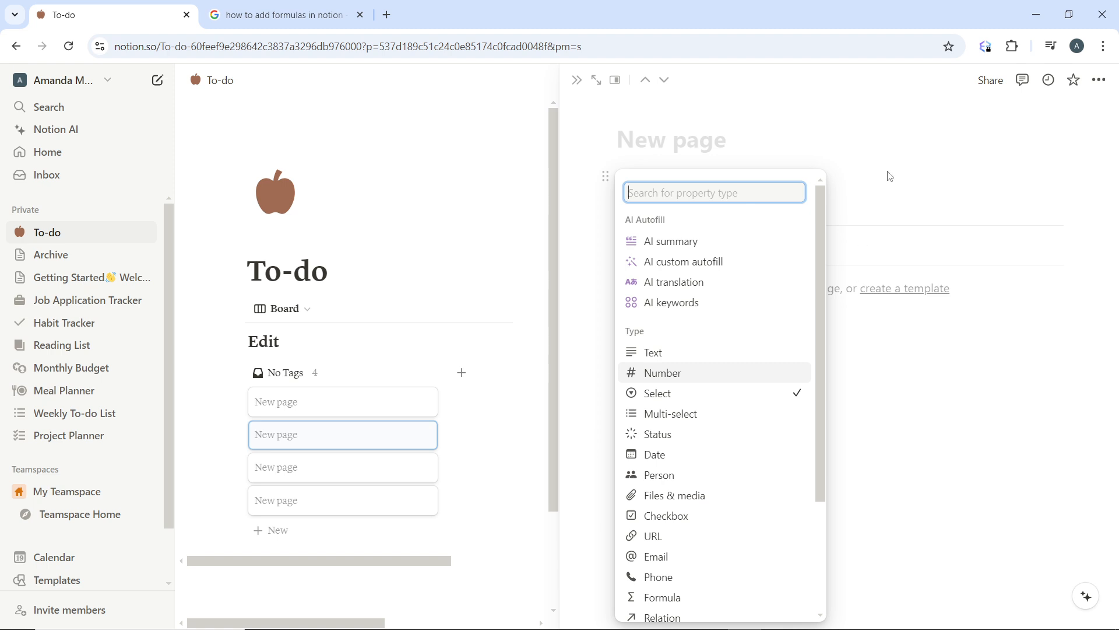
click(824, 132)
click(499, 141)
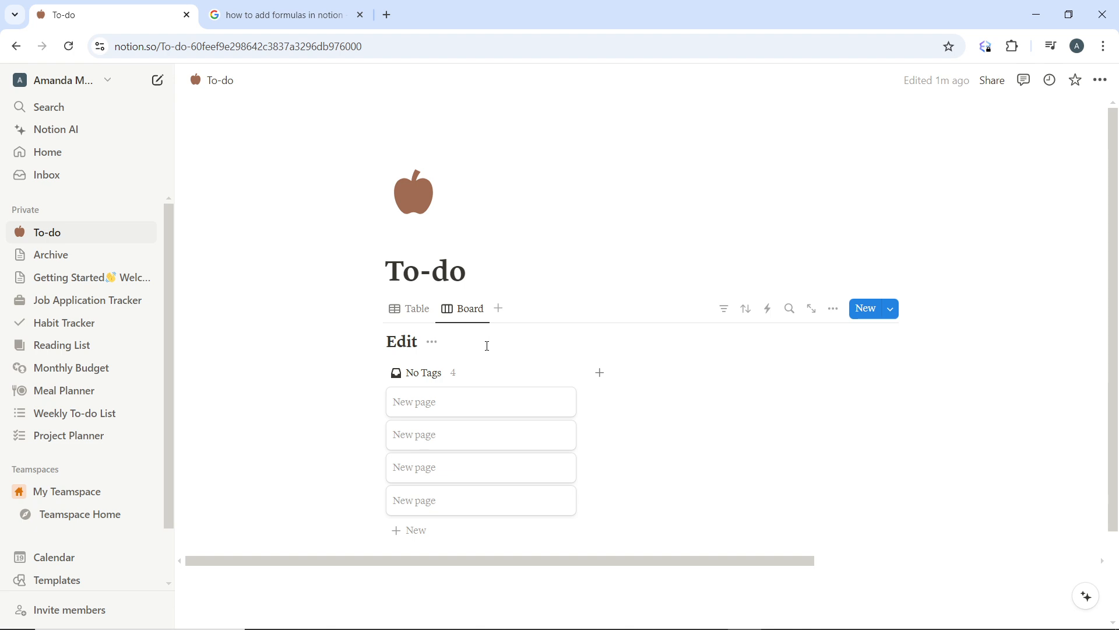
Step: Add a new group named "Backlog" to the board and create an empty card in it
click(601, 376)
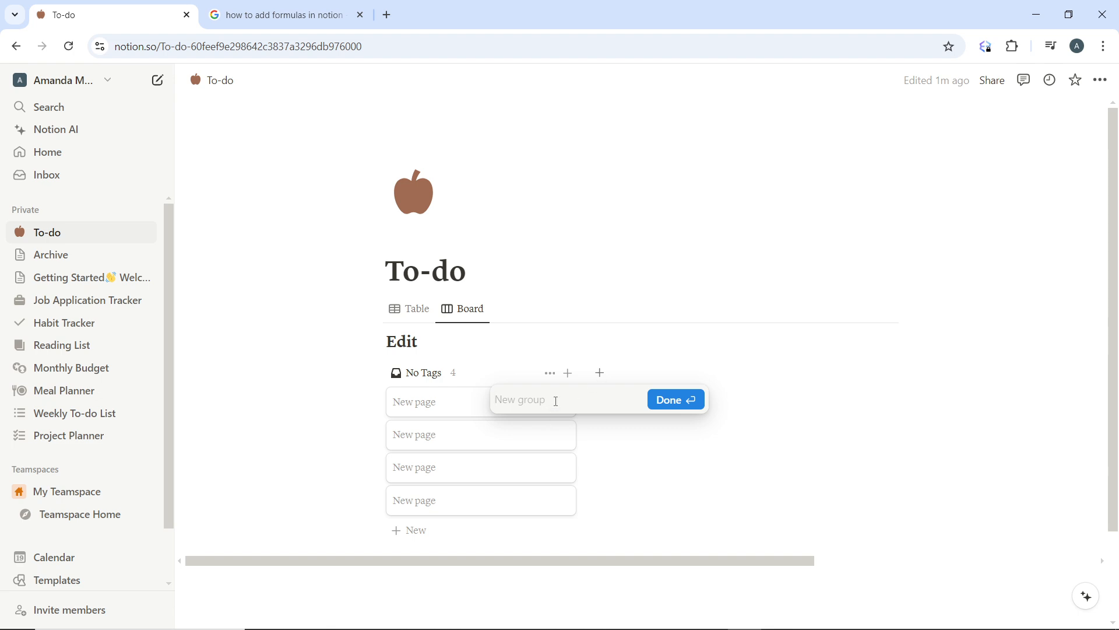
text(B)
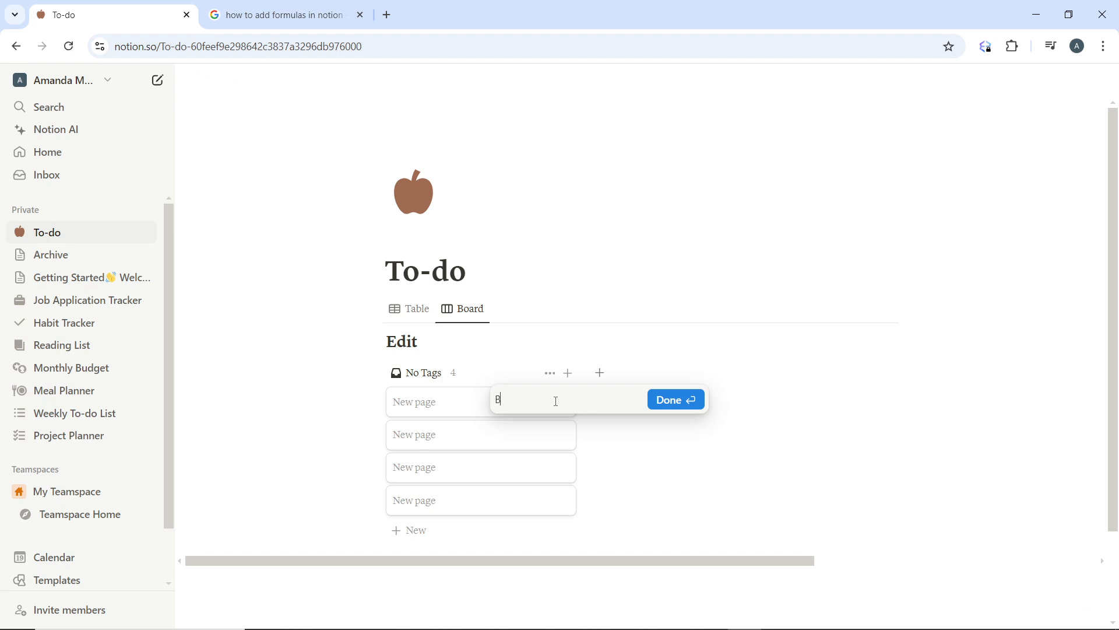
text(acklog)
click(684, 403)
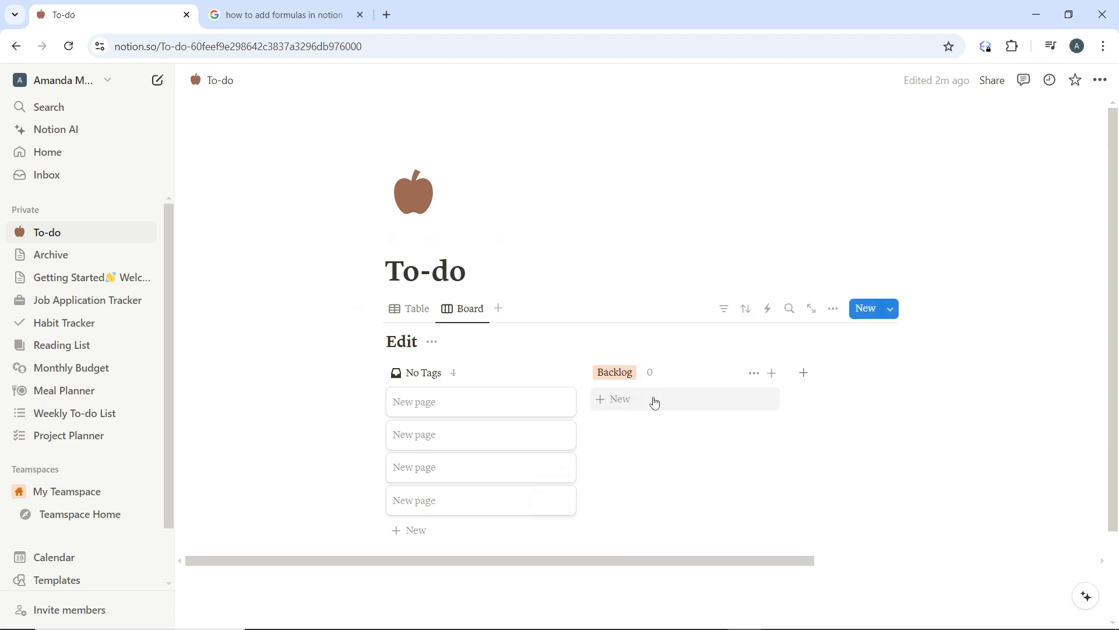
click(635, 405)
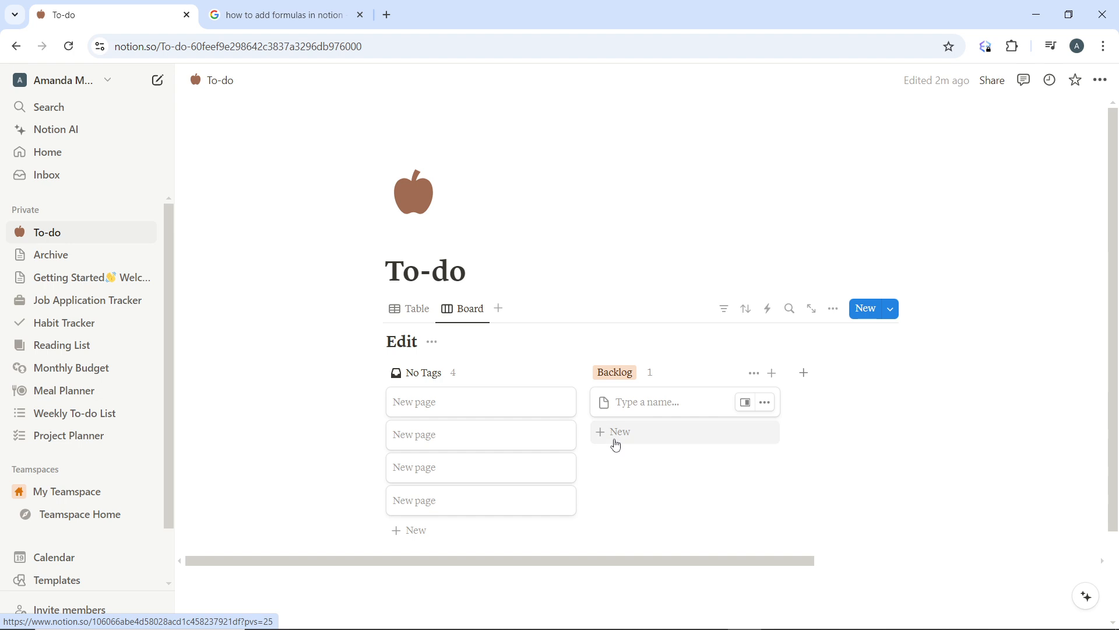